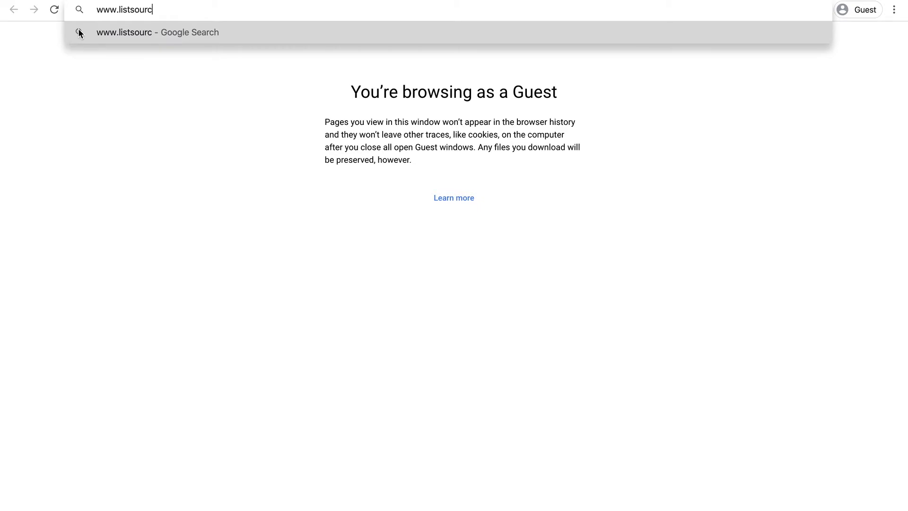
key("Return")
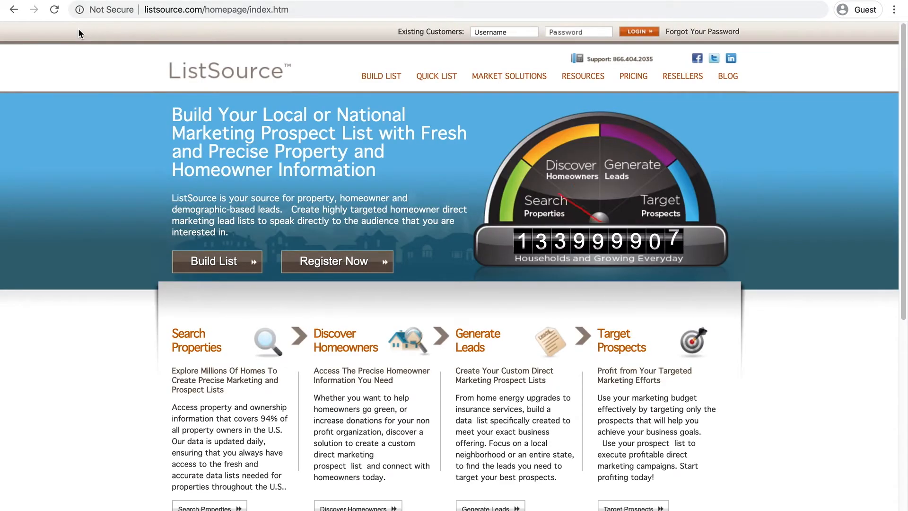
left_click(213, 263)
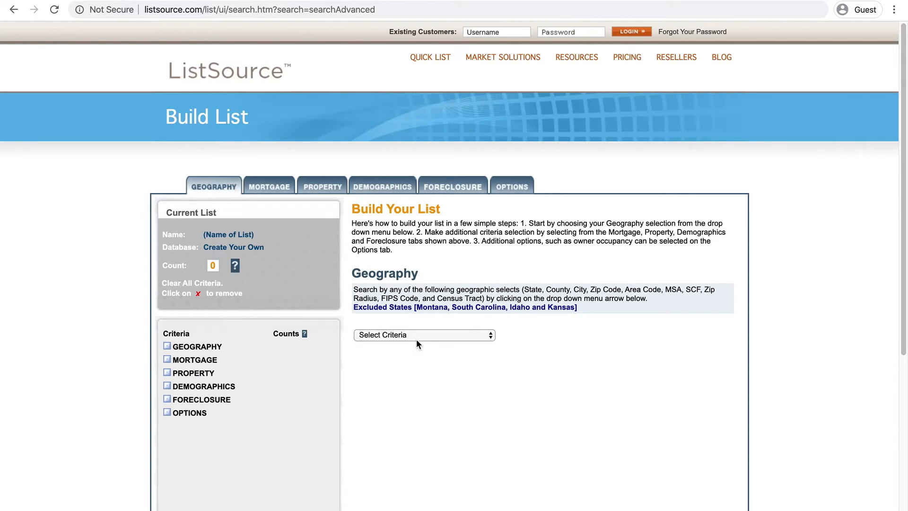
Add ZIP code 35206 in Alabama as the geography criterion.
left_click(414, 400)
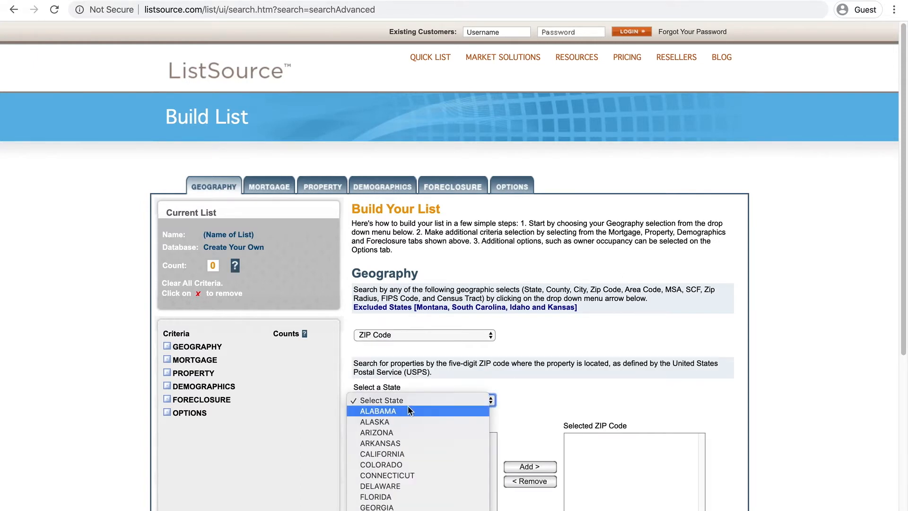
left_click(404, 410)
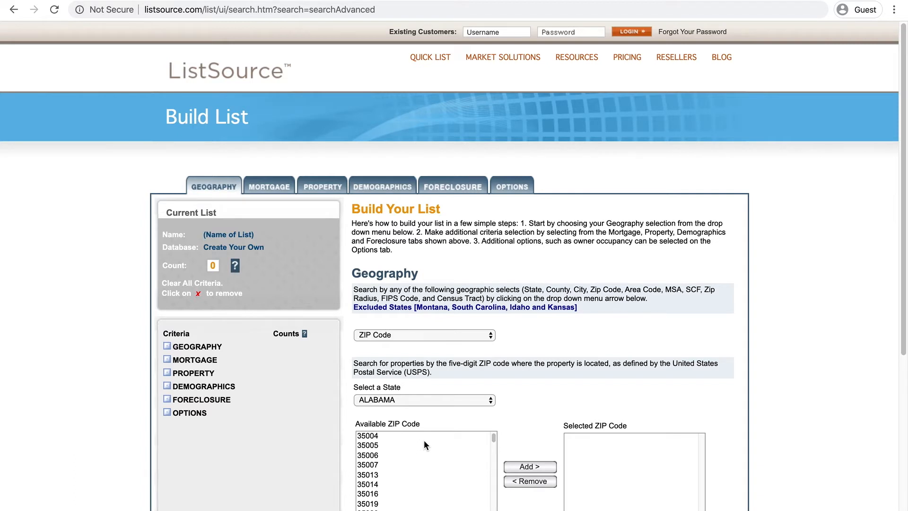
scroll(381, 454, "down", 10)
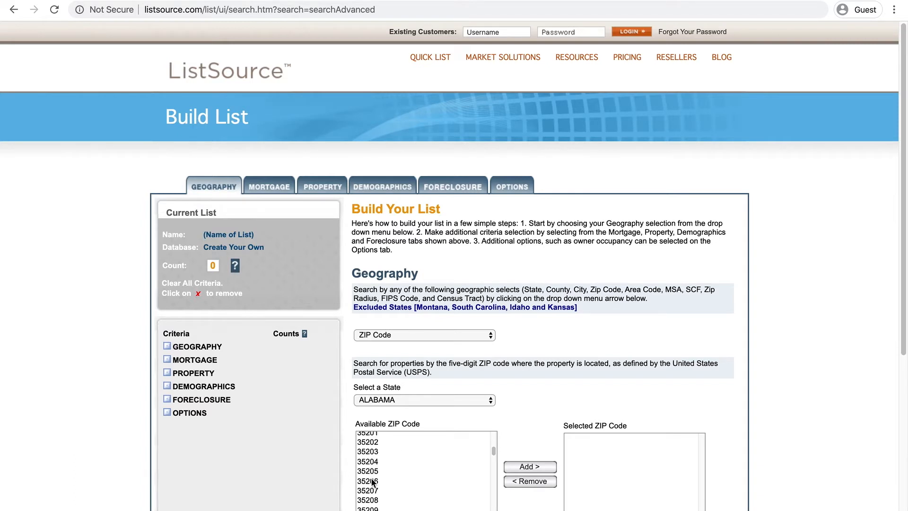
left_click(373, 481)
left_click(539, 467)
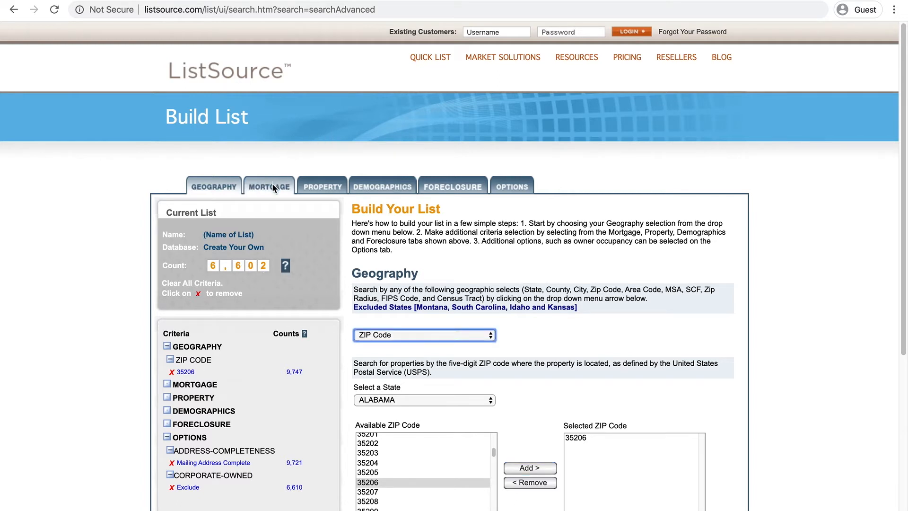
Add a combined loan-to-value range from 1 to 50 % as a mortgage criterion for all mortgages.
left_click(272, 187)
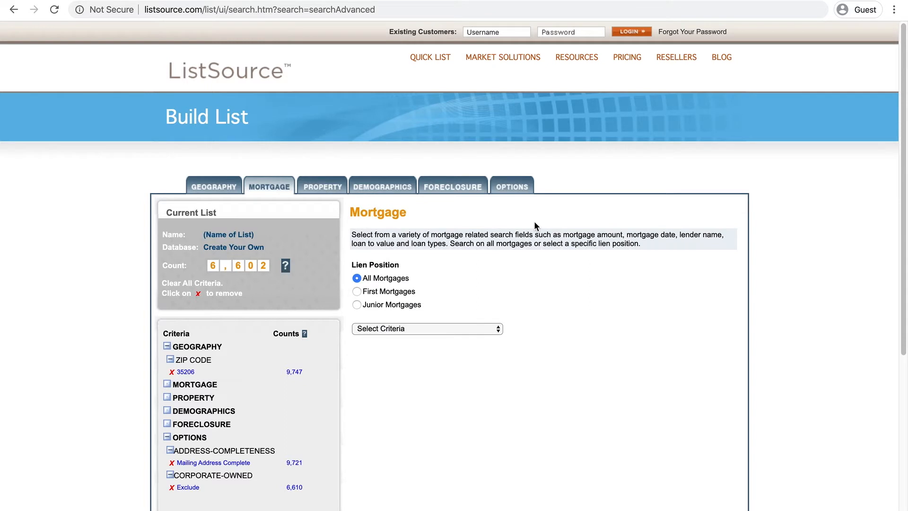
left_click(427, 329)
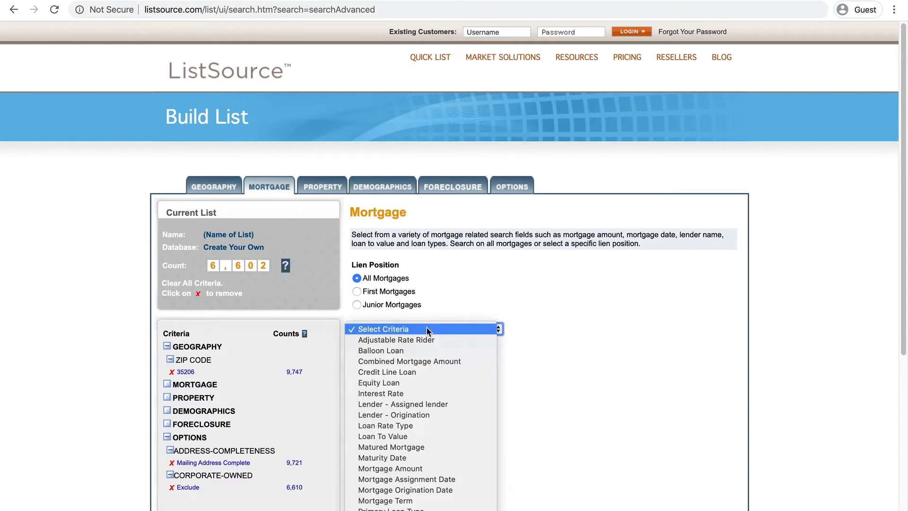
scroll(416, 374, "down", 2)
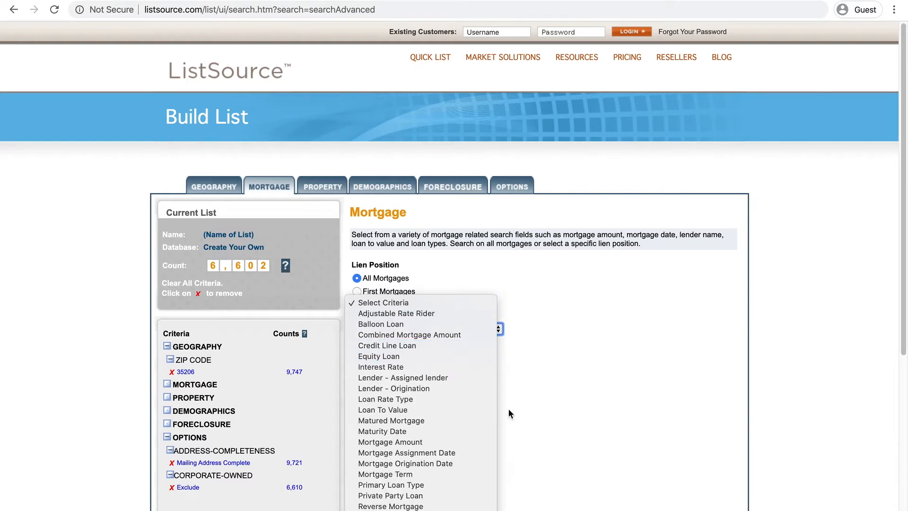
left_click(430, 409)
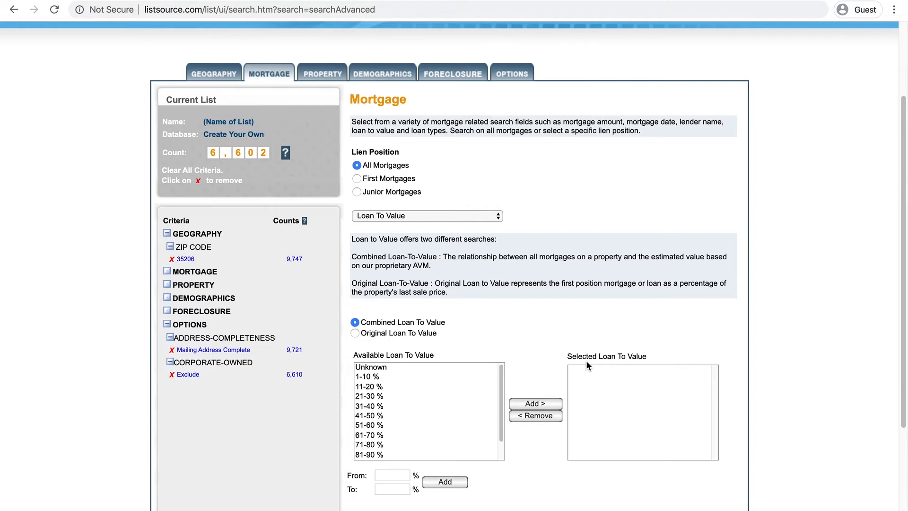
left_click(382, 476)
type("1")
left_click(389, 490)
type("50")
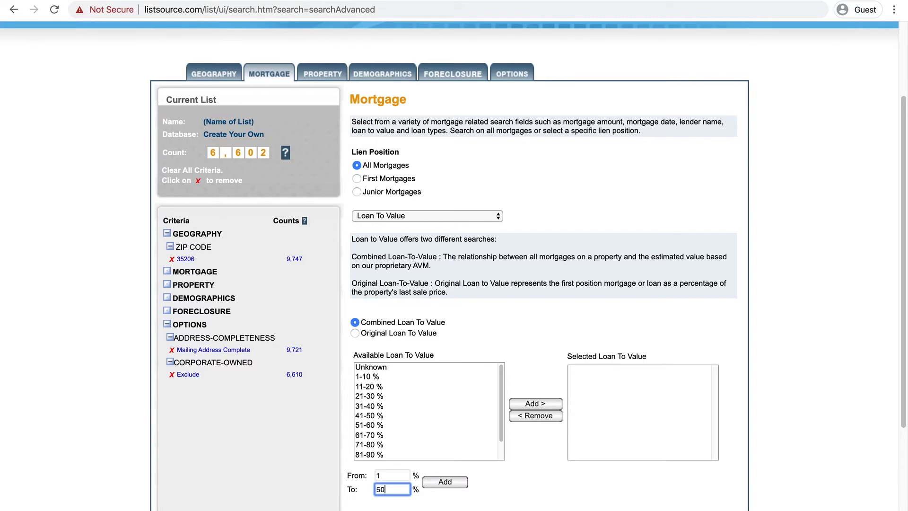
left_click(450, 481)
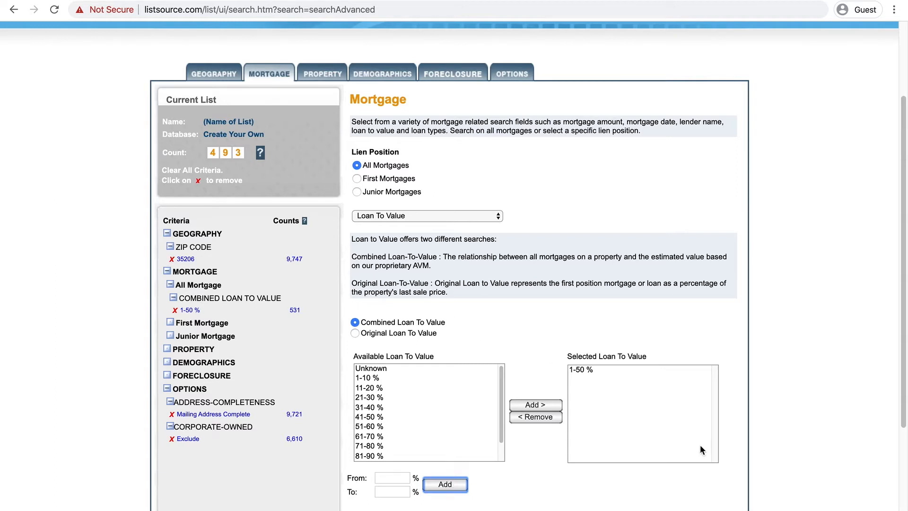
Remove the 1-50 % loan-to-value range from the selected values.
left_click(581, 370)
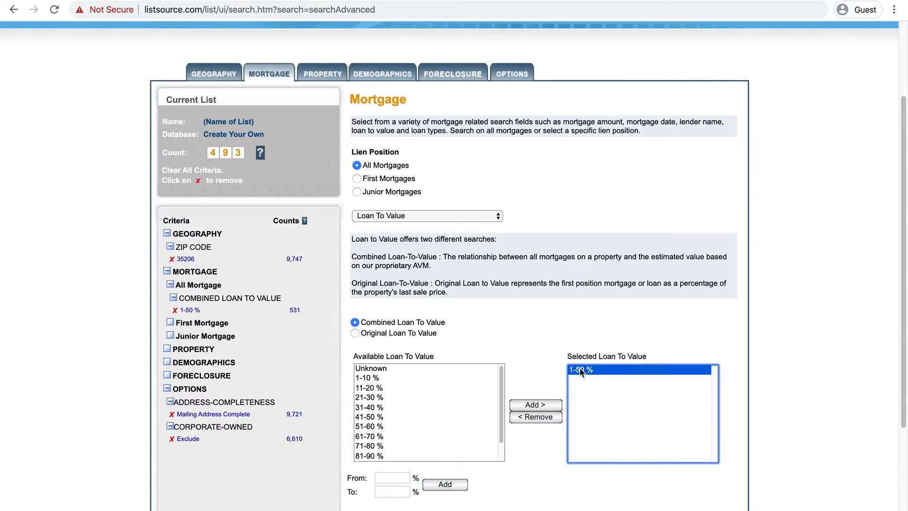
left_click(535, 416)
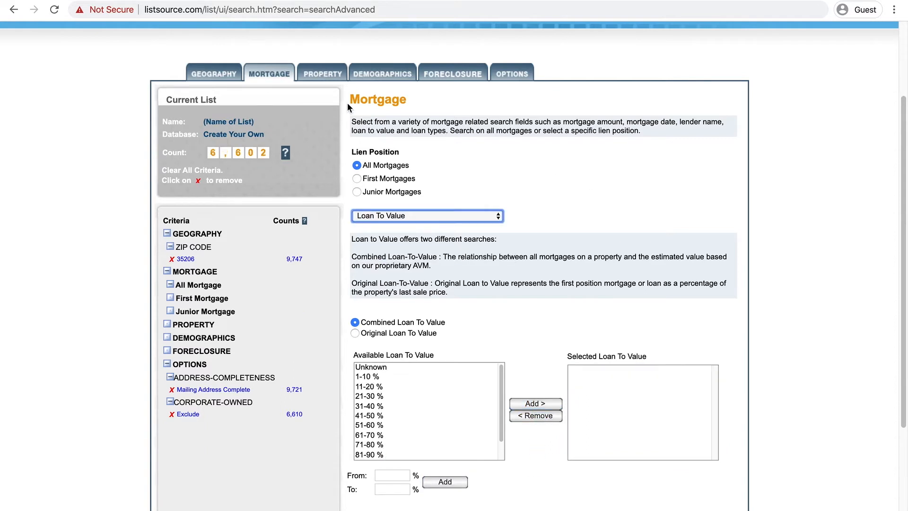
Add a property criterion for 2 to 4 bathrooms.
left_click(327, 73)
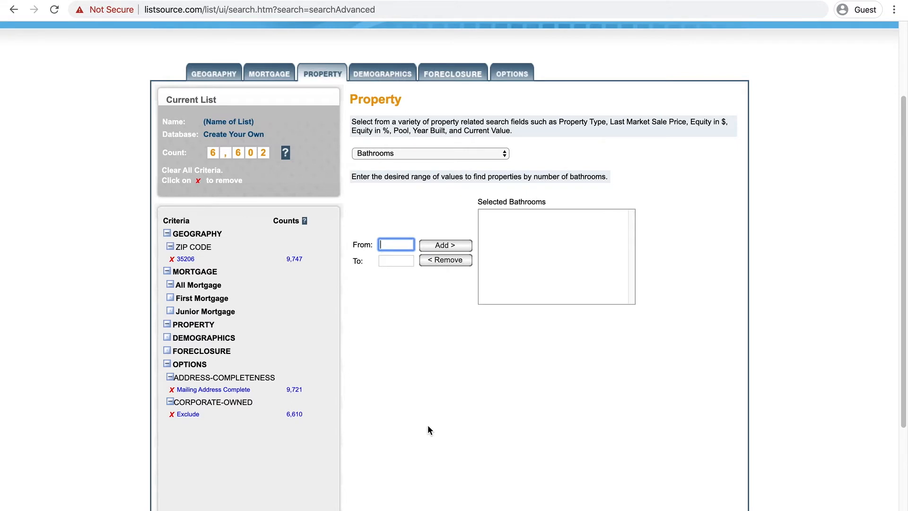
type("2")
left_click(389, 262)
type("4")
left_click(450, 247)
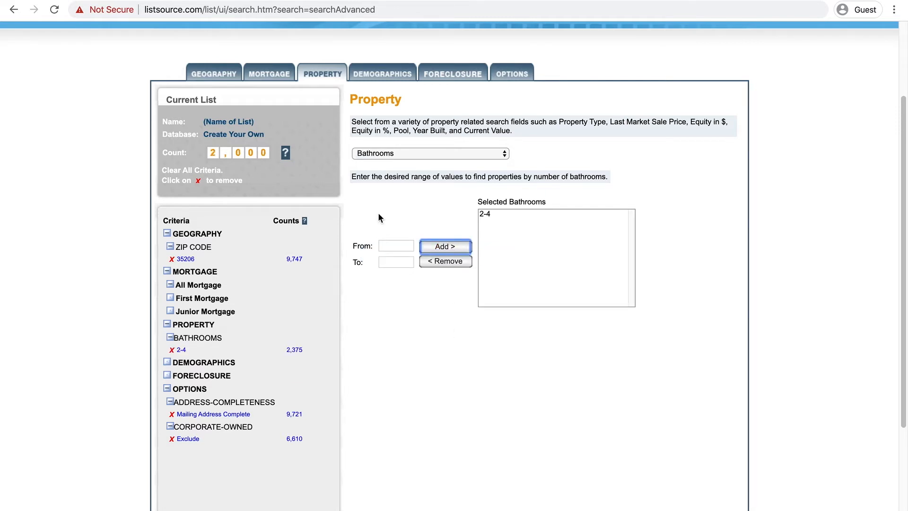
Add a bedrooms criterion from 3 to 5.
left_click(416, 152)
left_click(410, 164)
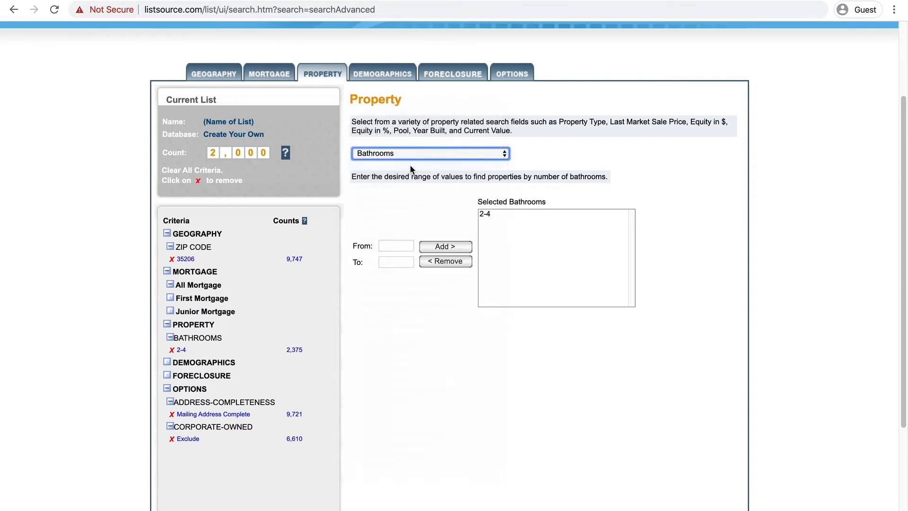
left_click(397, 246)
type("3")
left_click(391, 261)
type("5")
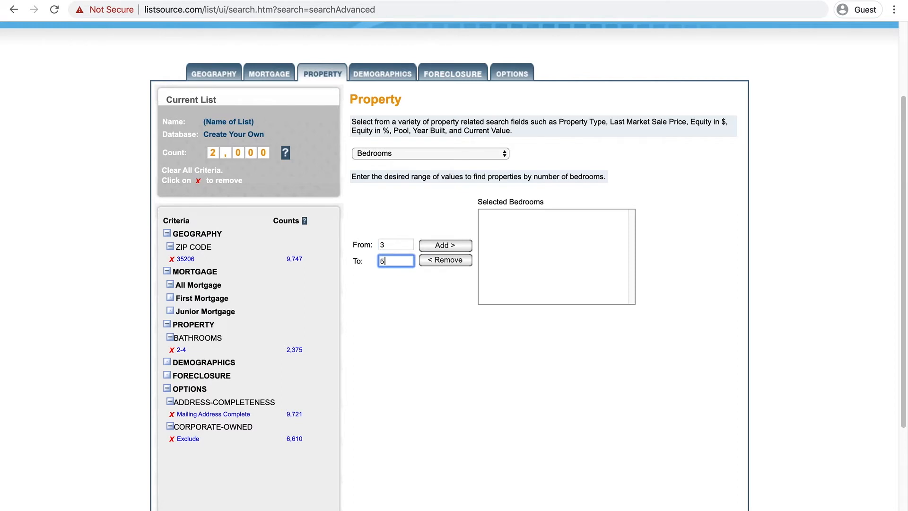
left_click(445, 244)
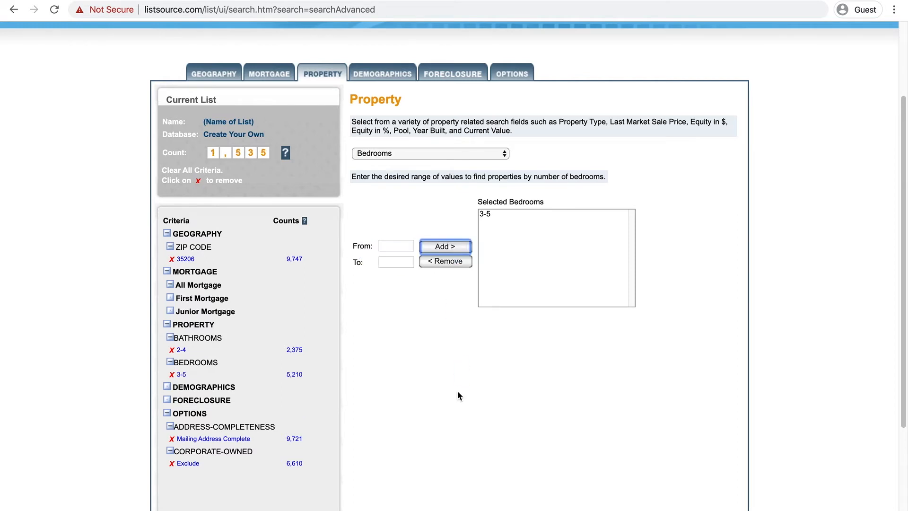
Add current home value ranges $1-$50,000 and $50,001-$100,000.
left_click(441, 153)
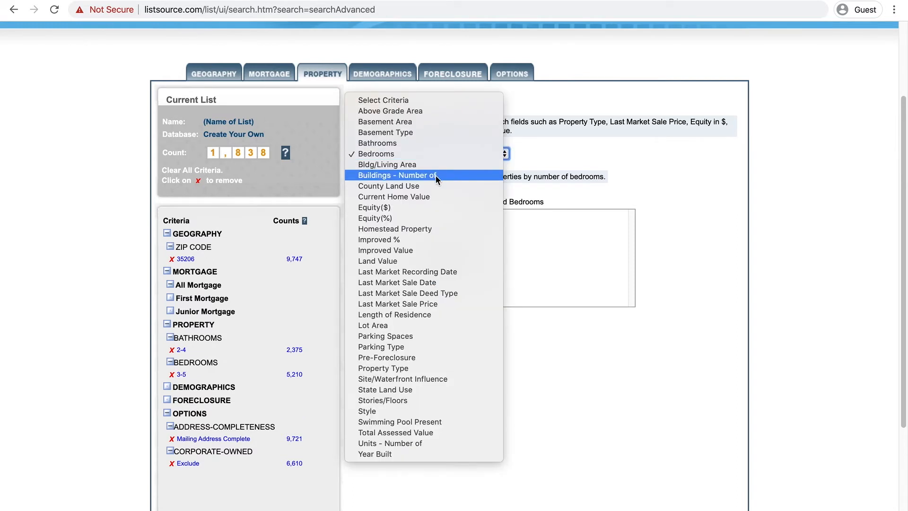
left_click(431, 197)
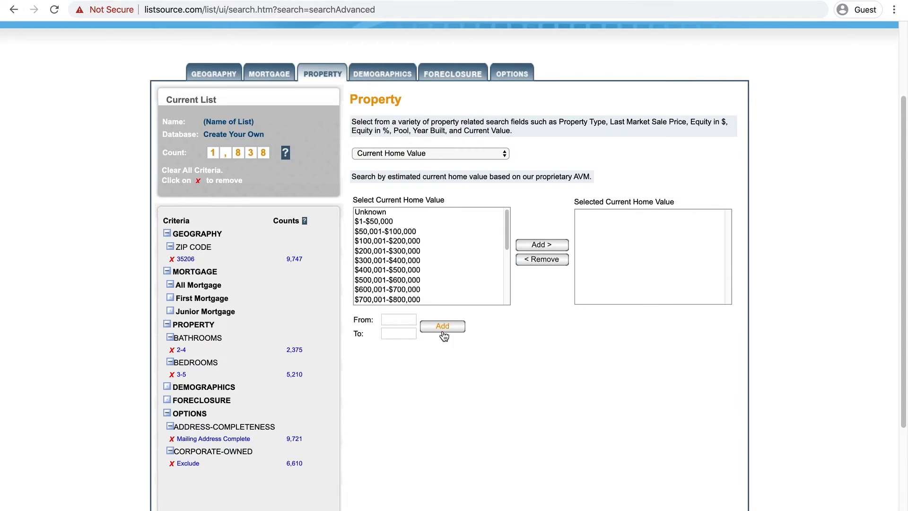
left_click(372, 222)
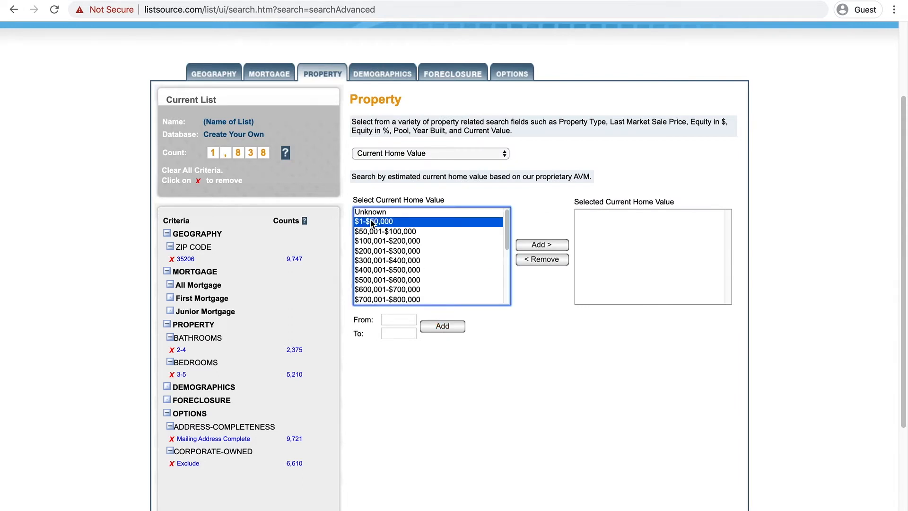
left_click(539, 245)
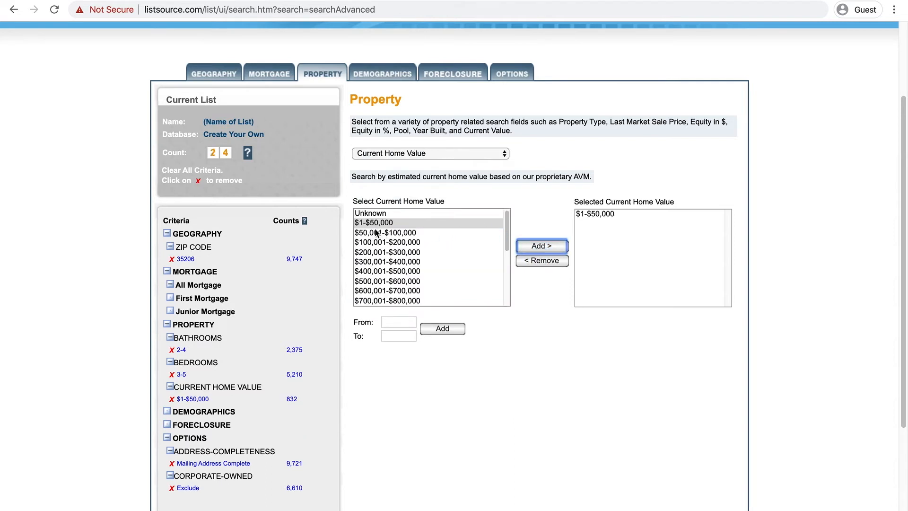
left_click(376, 232)
left_click(530, 246)
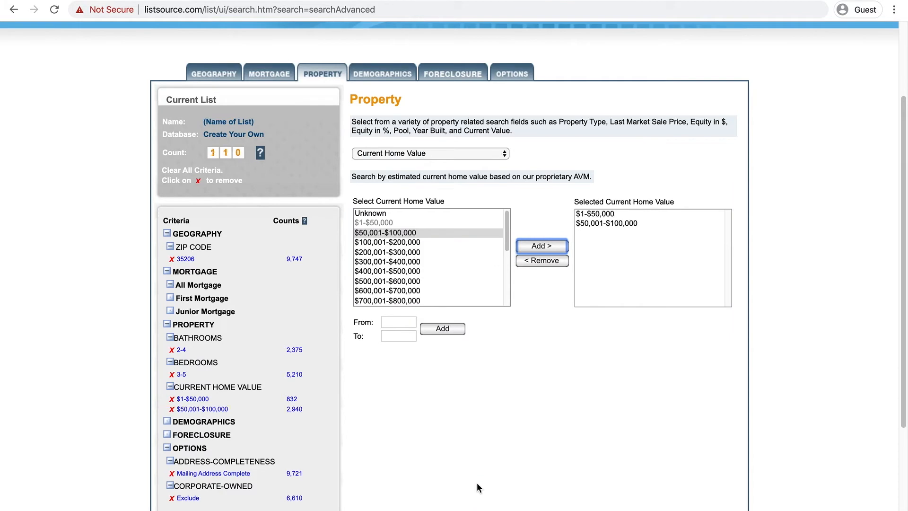
Add building/living area ranges 1001-1500 and 1501-2000 square feet.
left_click(412, 153)
left_click(411, 122)
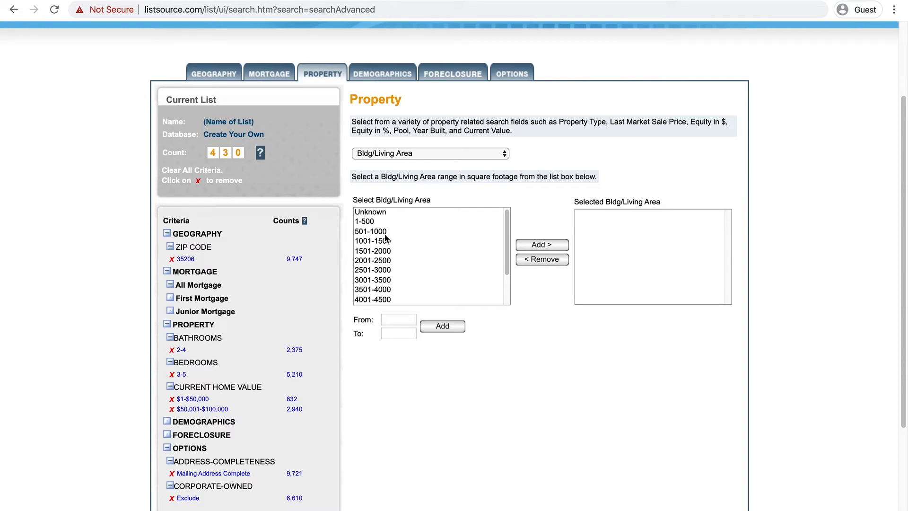
left_click(369, 243)
left_click(540, 244)
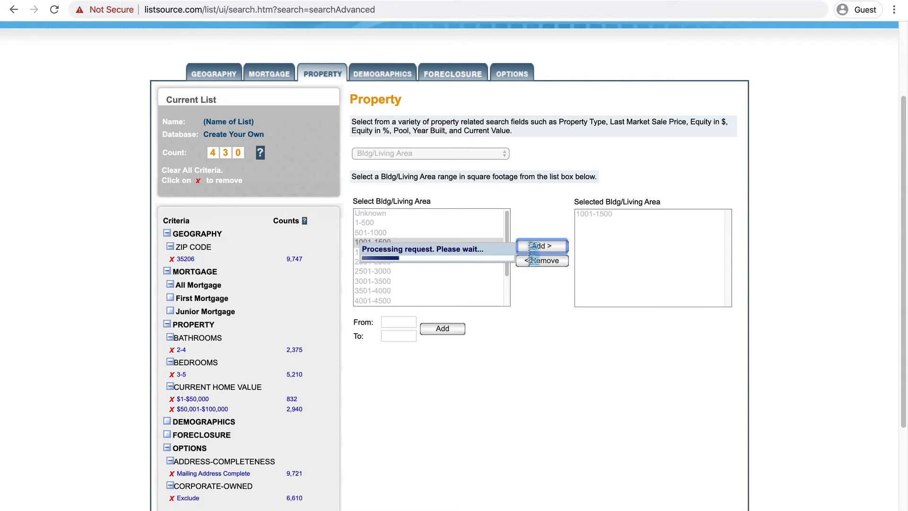
left_click(371, 253)
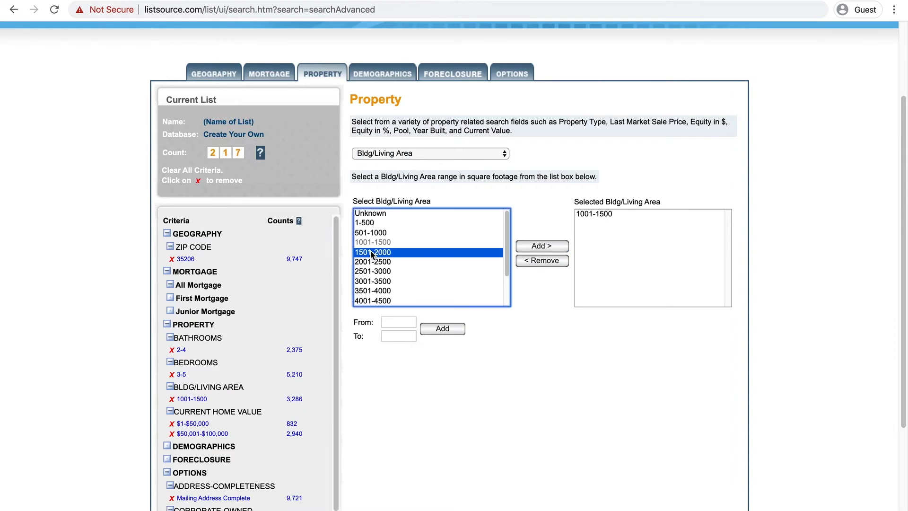
left_click(539, 246)
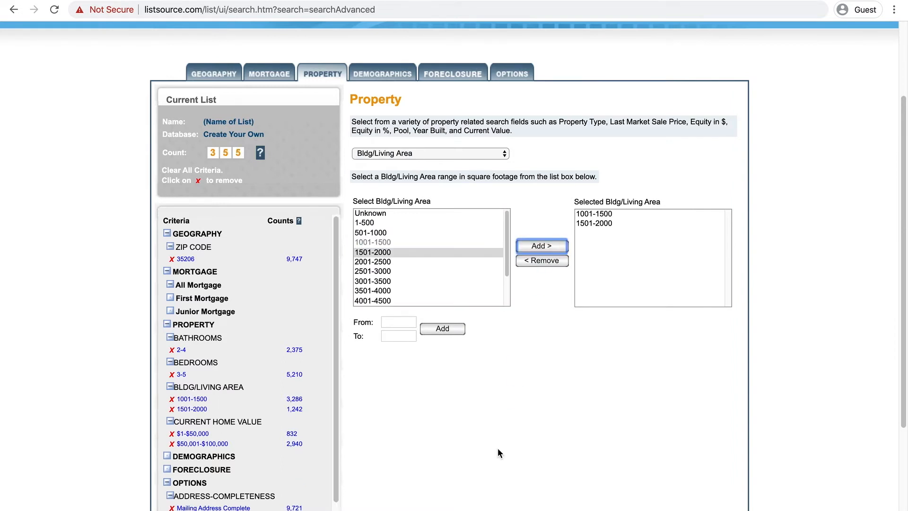
Set the swimming pool criterion to exclude properties with a pool.
left_click(462, 154)
left_click(462, 165)
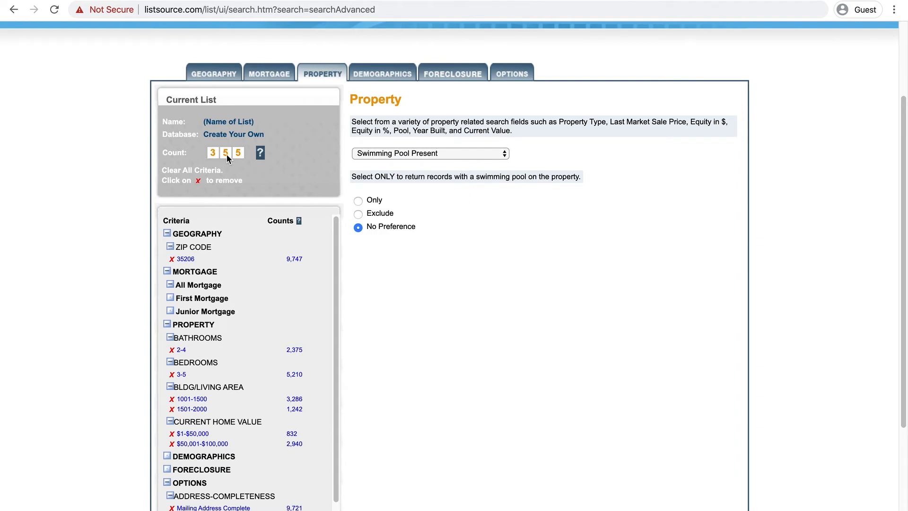
left_click(358, 214)
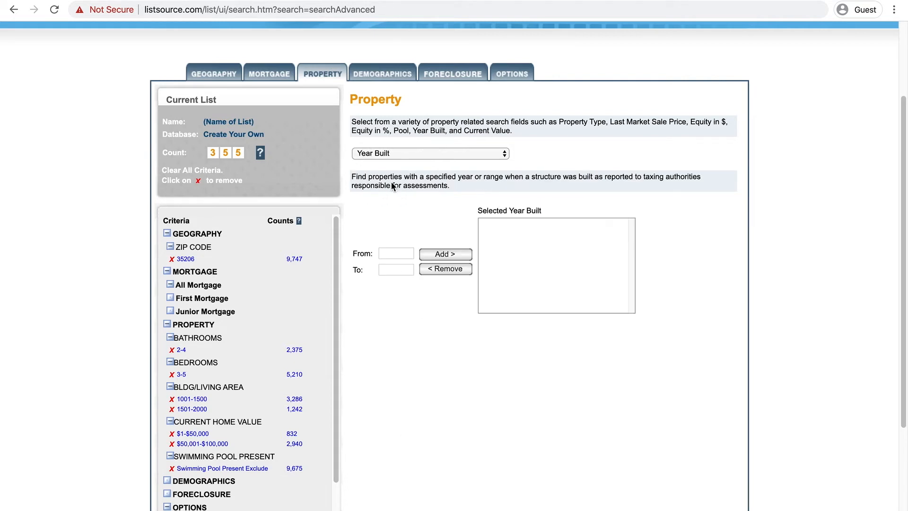
Add a year-built range from 1950 to 2020.
left_click(396, 253)
type("1950")
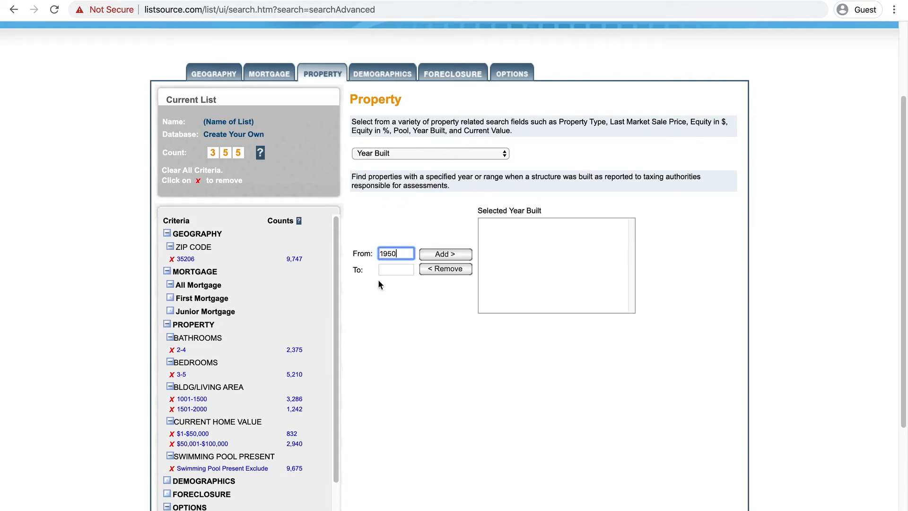
left_click(393, 269)
type("2020")
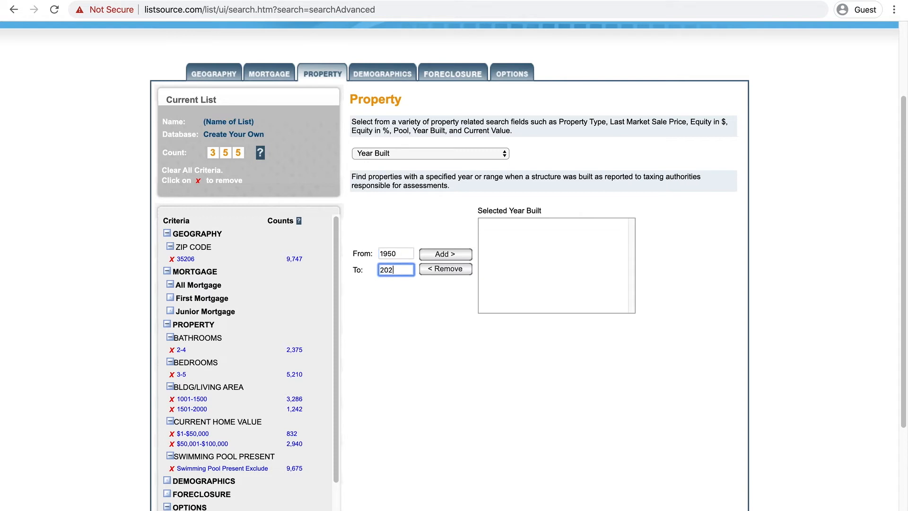
left_click(446, 254)
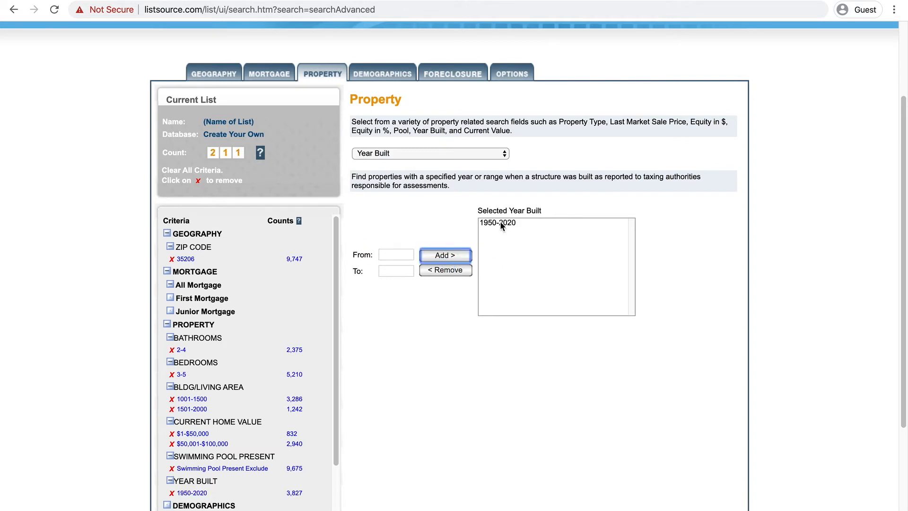
Remove the 1950-2020 year-built range and open the Demographics criteria.
left_click(501, 221)
left_click(452, 269)
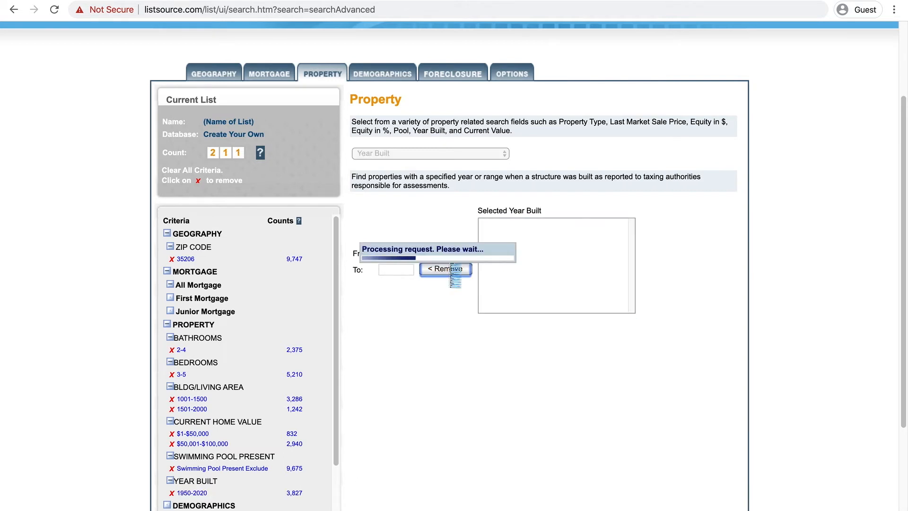
left_click(385, 74)
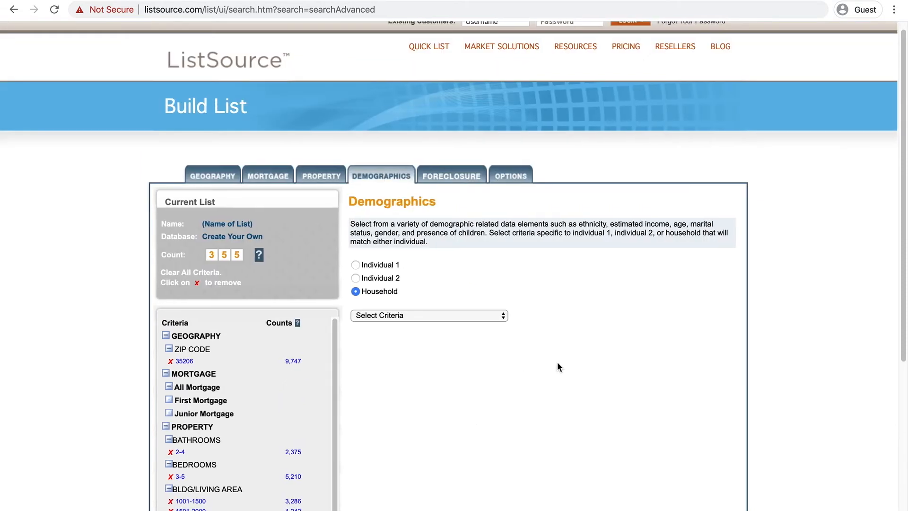
Browse the Demographics criteria options and open the Foreclosure criteria.
scroll(557, 361, "down", 3)
scroll(557, 363, "down", 2)
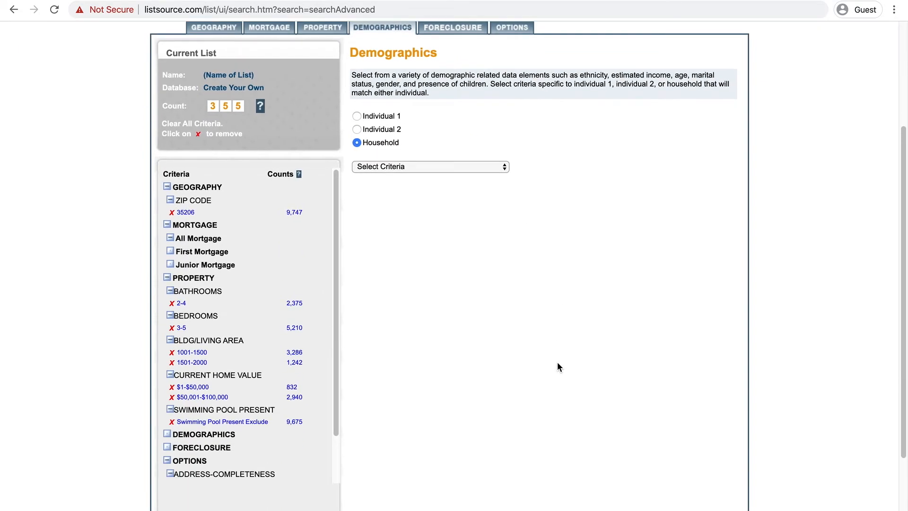
left_click(445, 168)
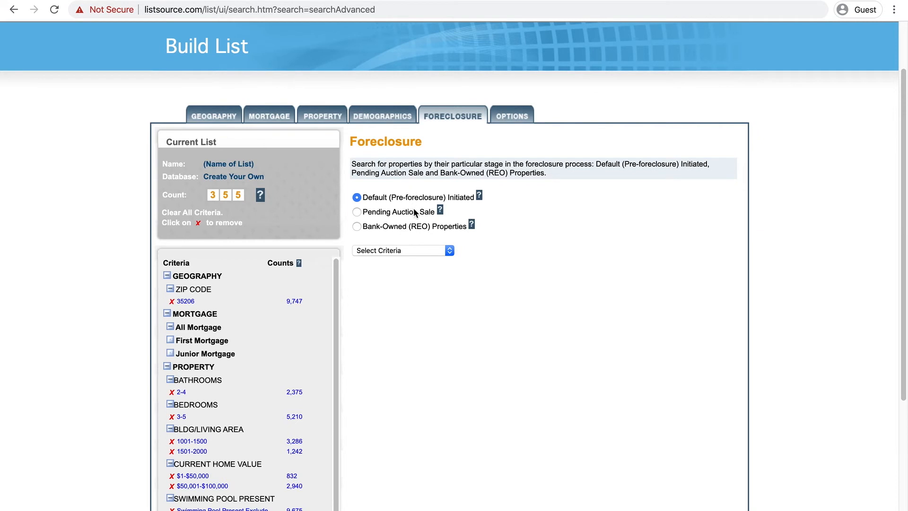
Open the Options criteria and set corporate-owned properties to No Preference.
left_click(514, 118)
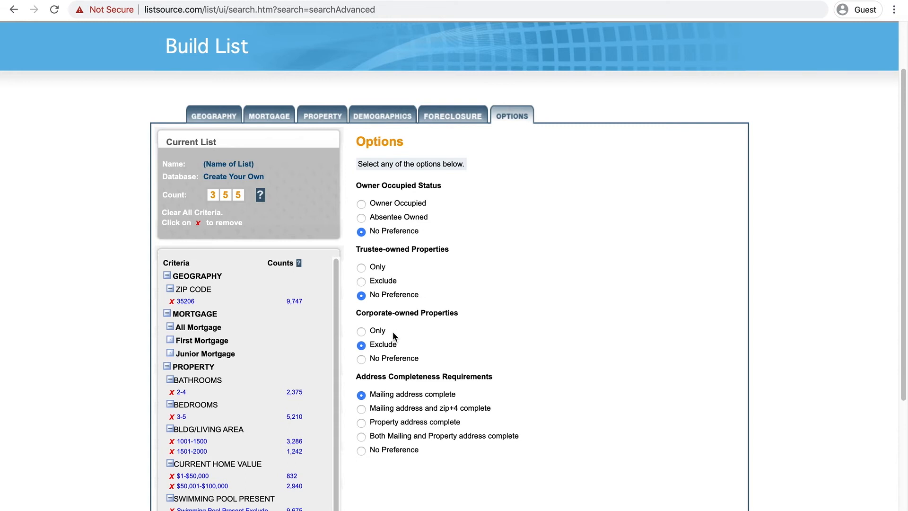
left_click(393, 358)
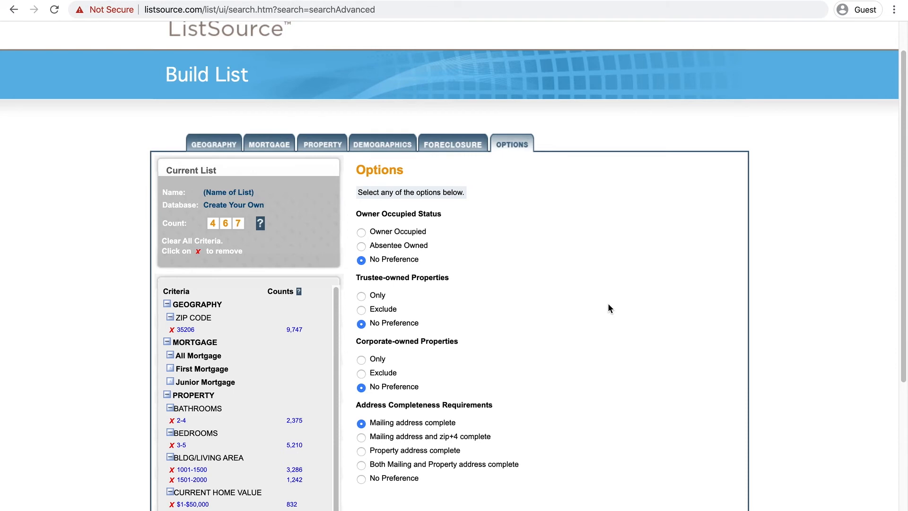
Save the search criteria under the name Birmingham 35206.
scroll(609, 305, "down", 4)
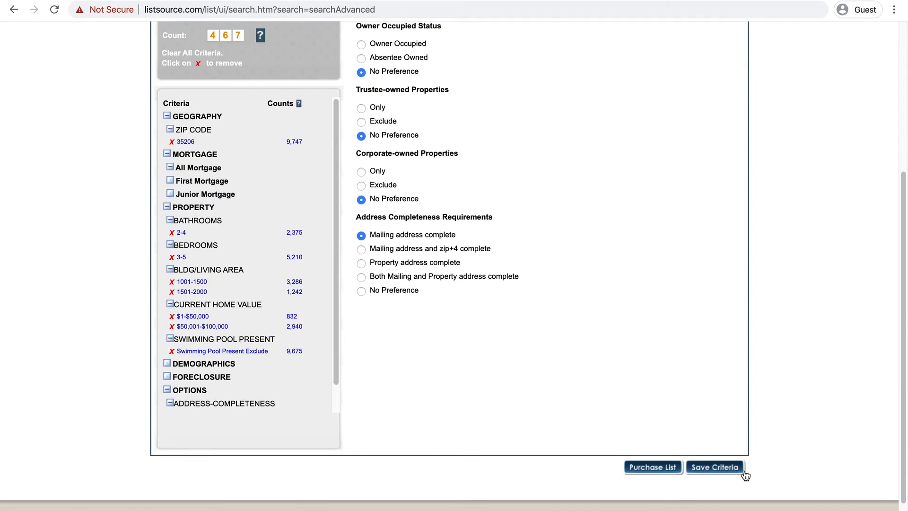
left_click(711, 471)
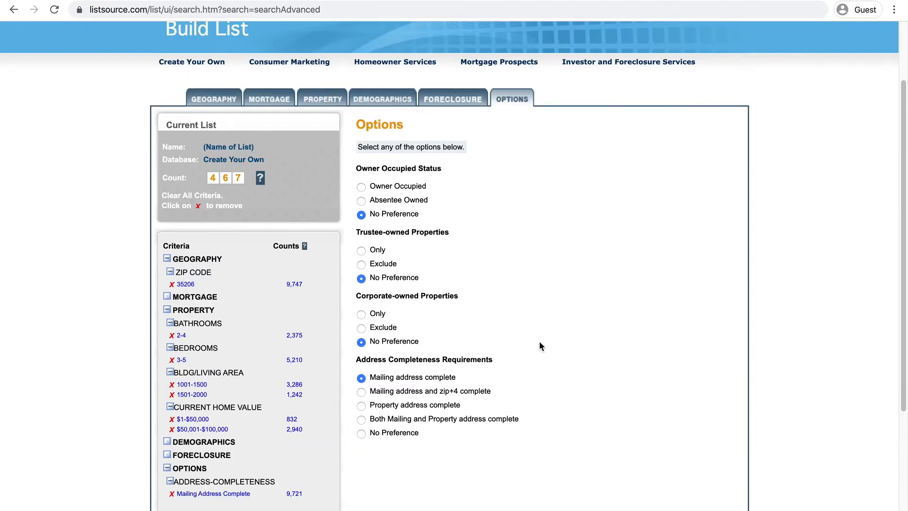
scroll(539, 341, "down", 3)
left_click(714, 495)
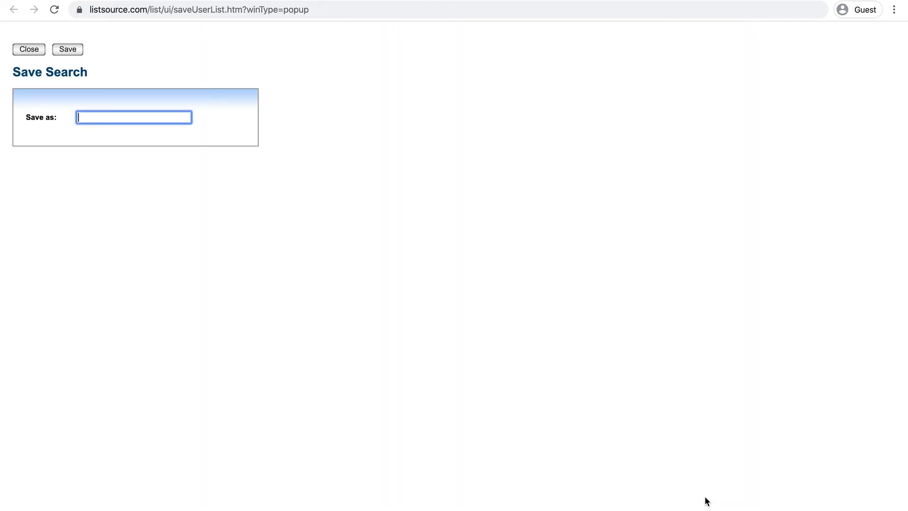
type("Birmingham 35206")
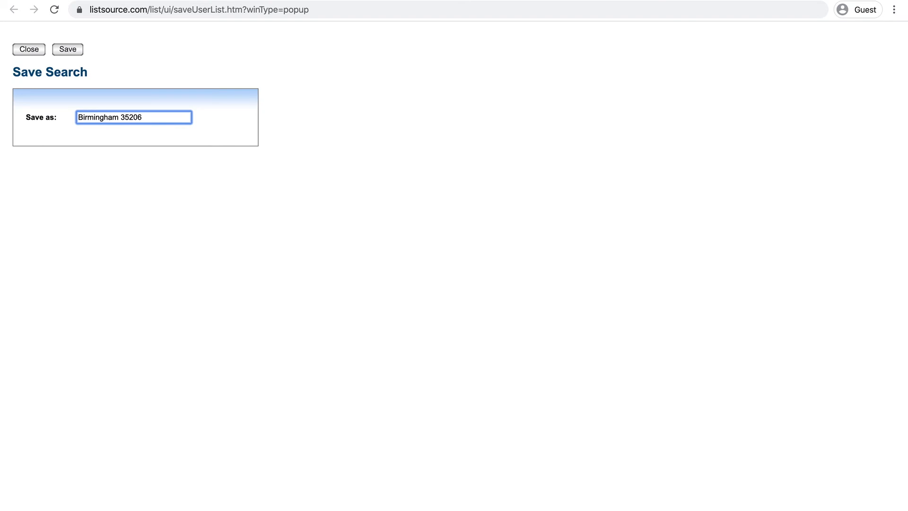
key("Return")
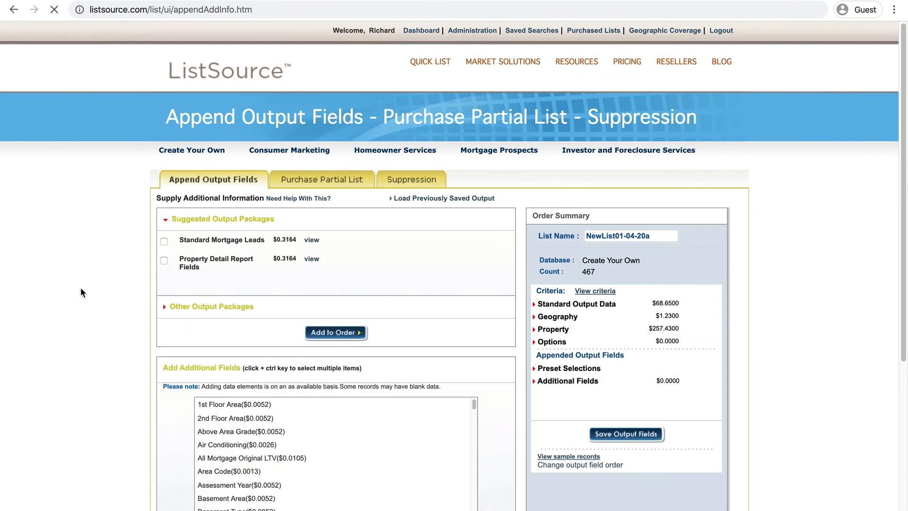
Review the order summary and available output fields for the list purchase.
scroll(81, 287, "down", 3)
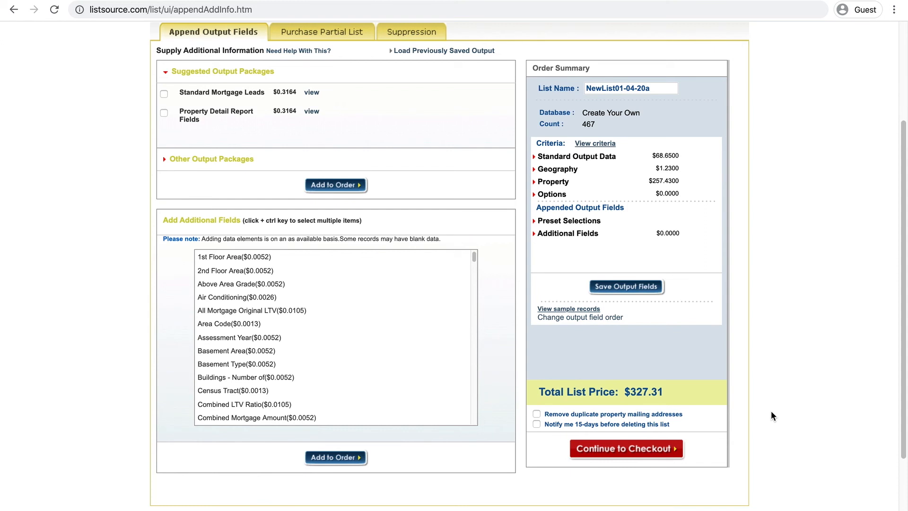
scroll(771, 410, "down", 1)
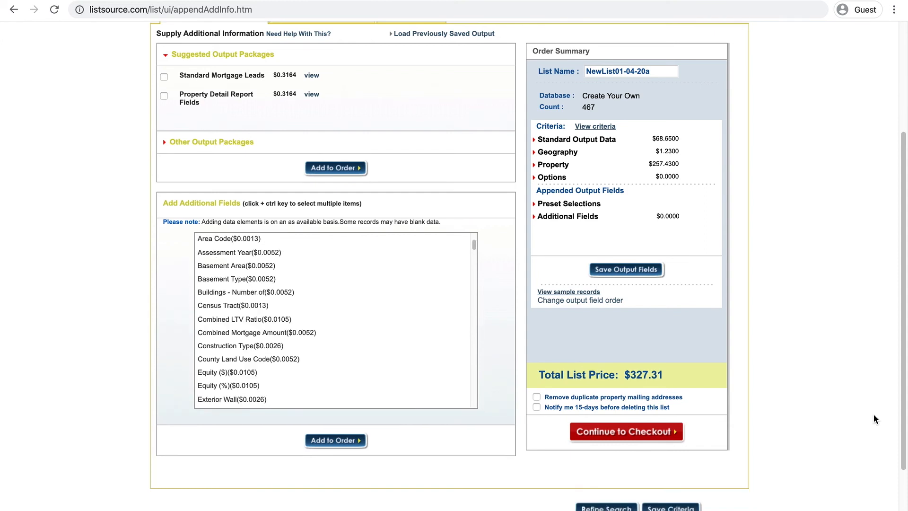